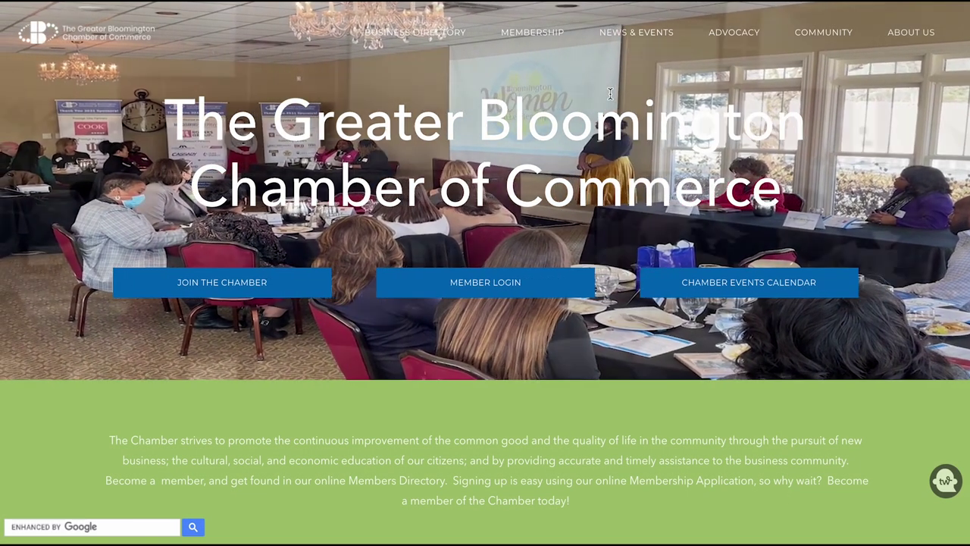
# Go to the member login from the chamber website's membership options and look over the personal profile's portal home page.
pyautogui.moveTo(549, 31)
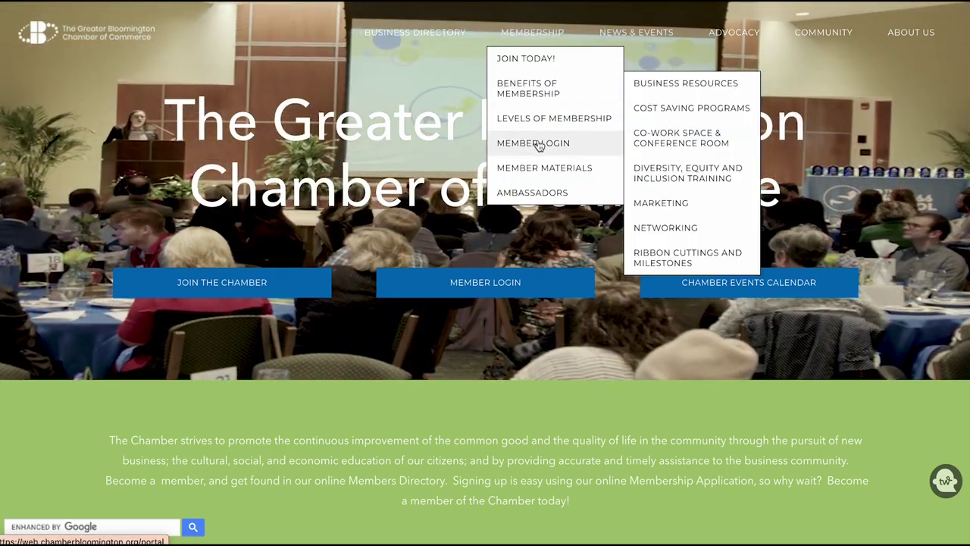
pyautogui.click(538, 143)
pyautogui.click(362, 298)
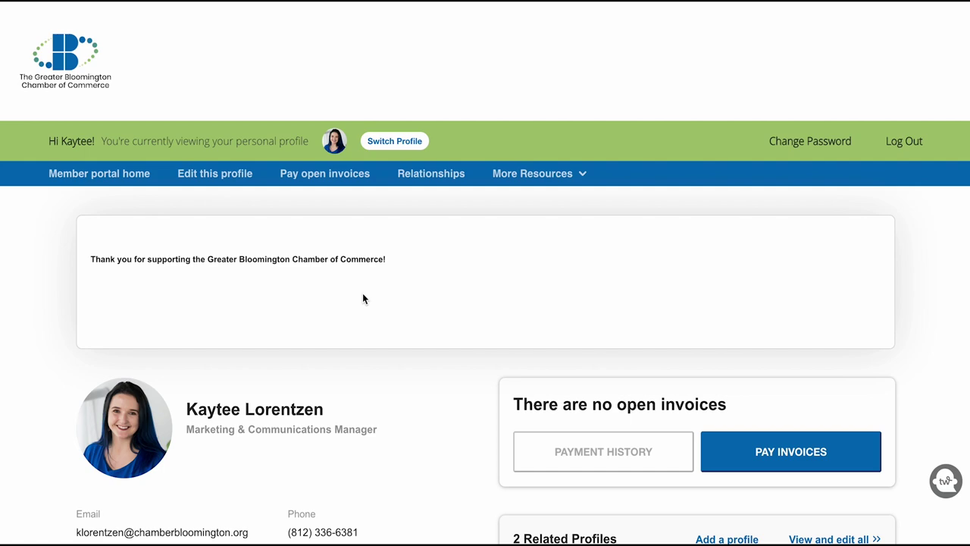
pyautogui.scroll(-4, 363, 296)
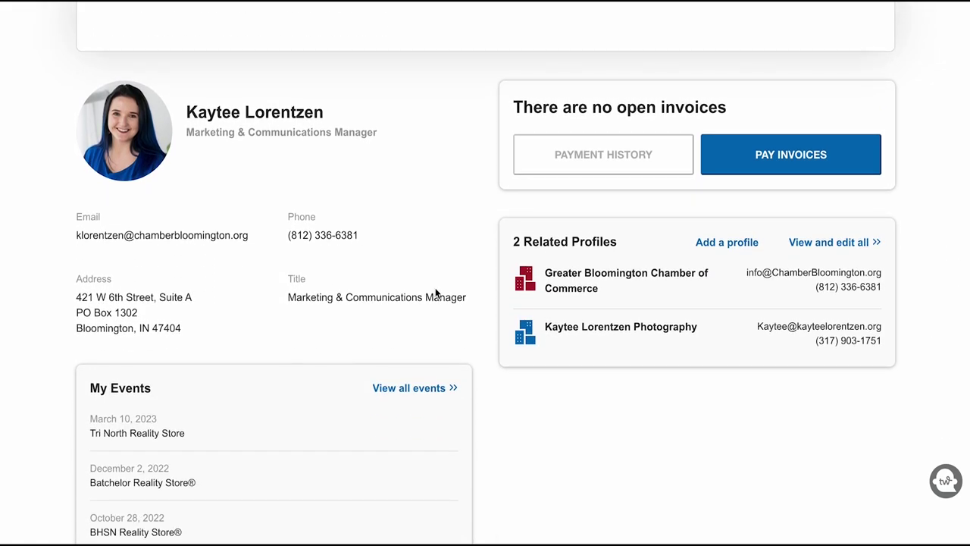
pyautogui.scroll(4, 436, 293)
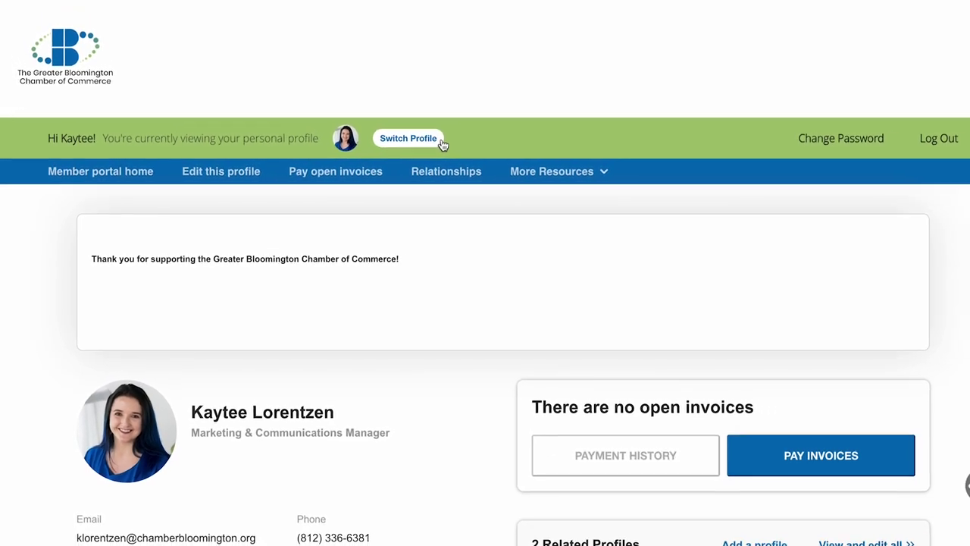
# Choose the Greater Bloomington Chamber of Commerce in the profile switcher.
pyautogui.click(415, 144)
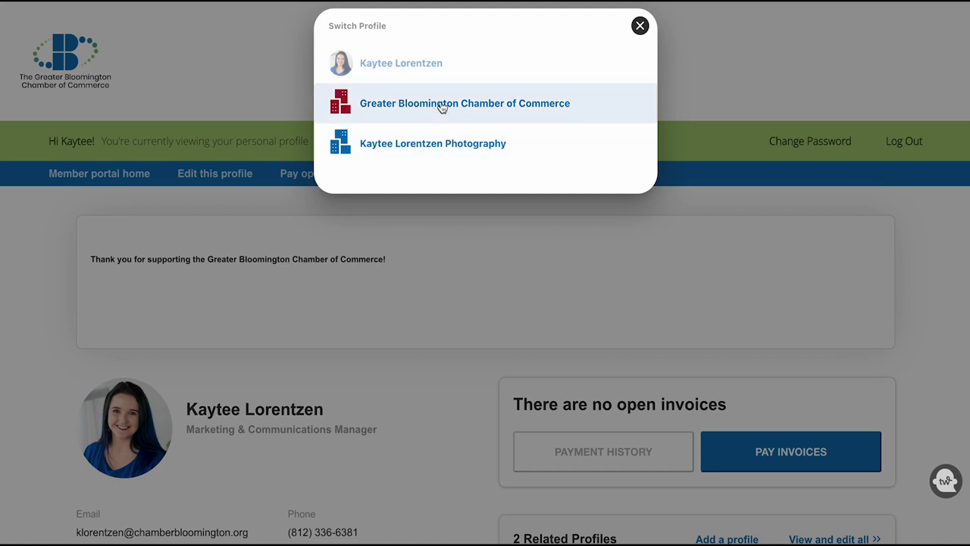
pyautogui.click(442, 106)
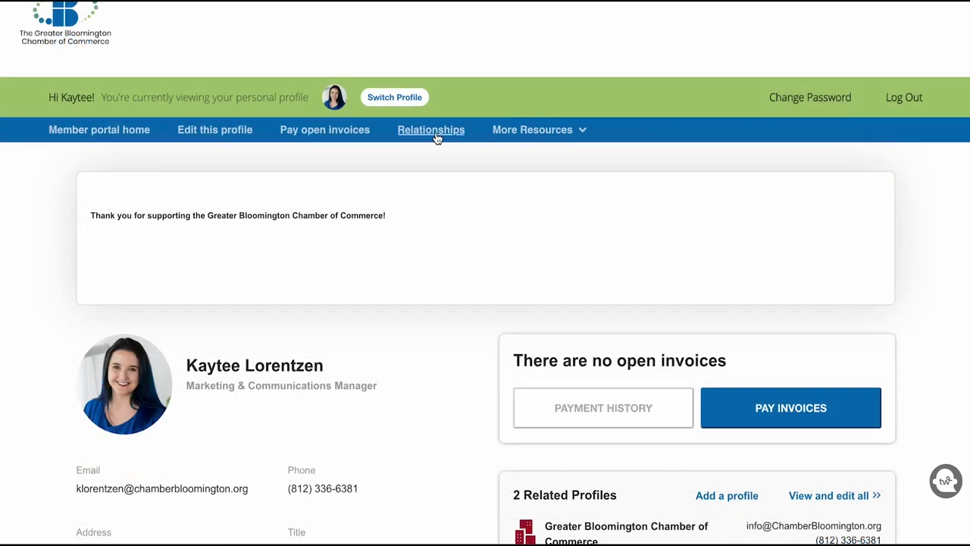
# Open the personal profile for editing and review its additional addresses, phones, emails, social media and preferences sections.
pyautogui.click(227, 133)
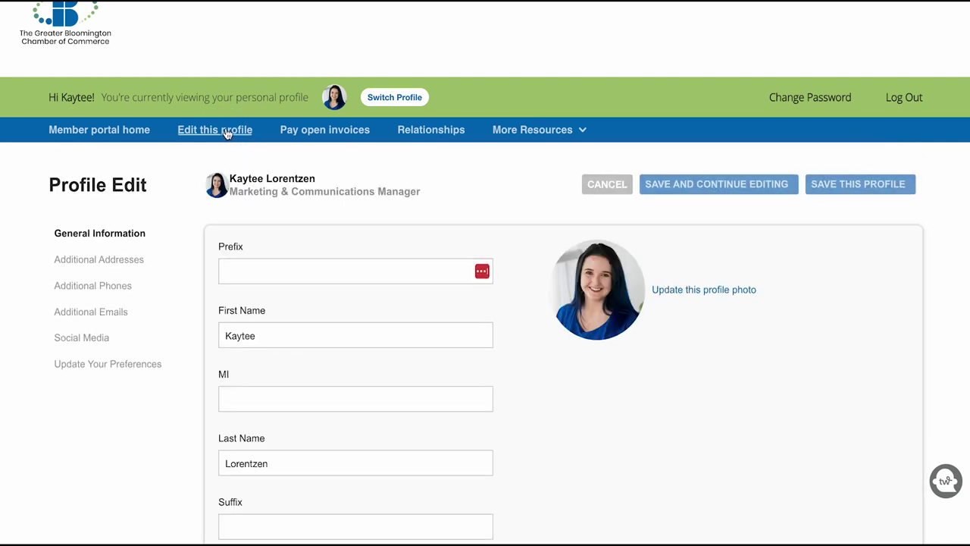
pyautogui.scroll(-1, 156, 262)
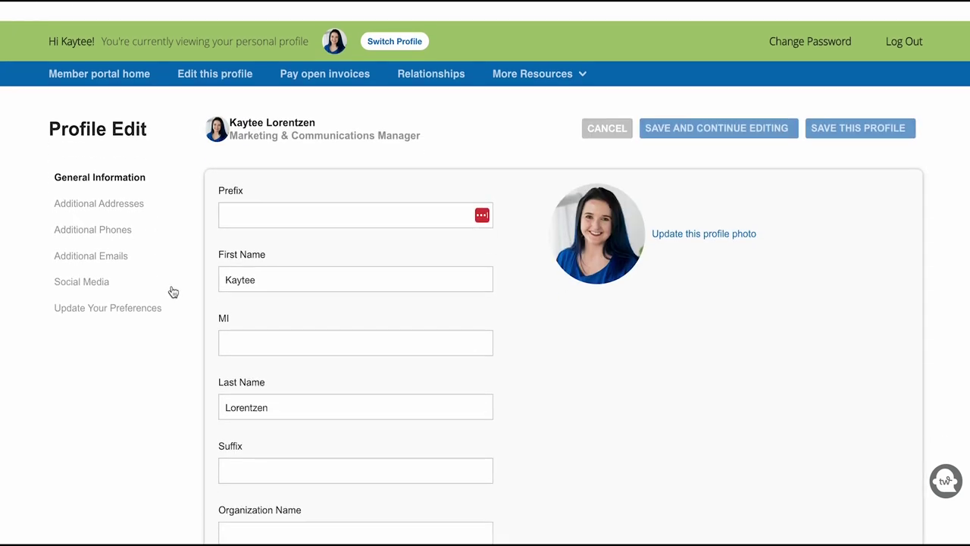
pyautogui.click(128, 206)
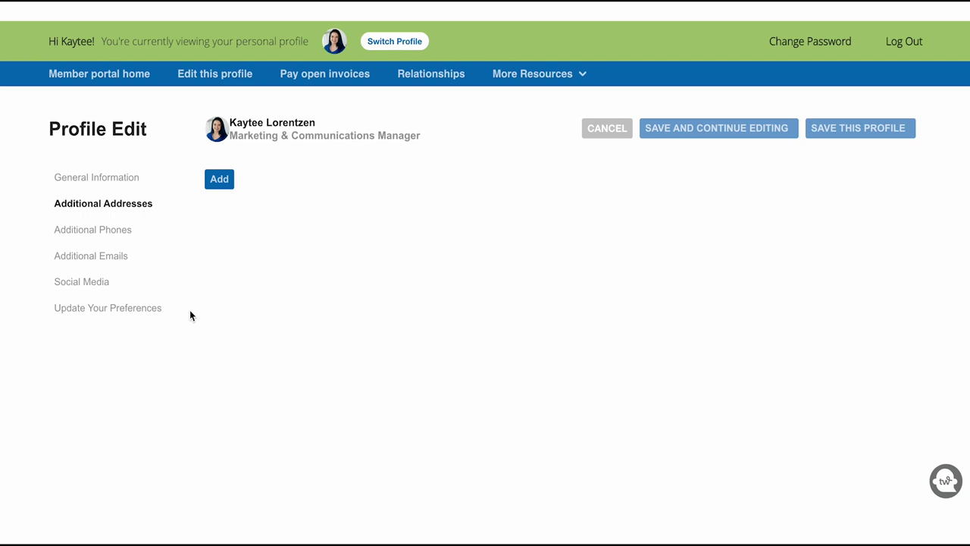
pyautogui.click(122, 230)
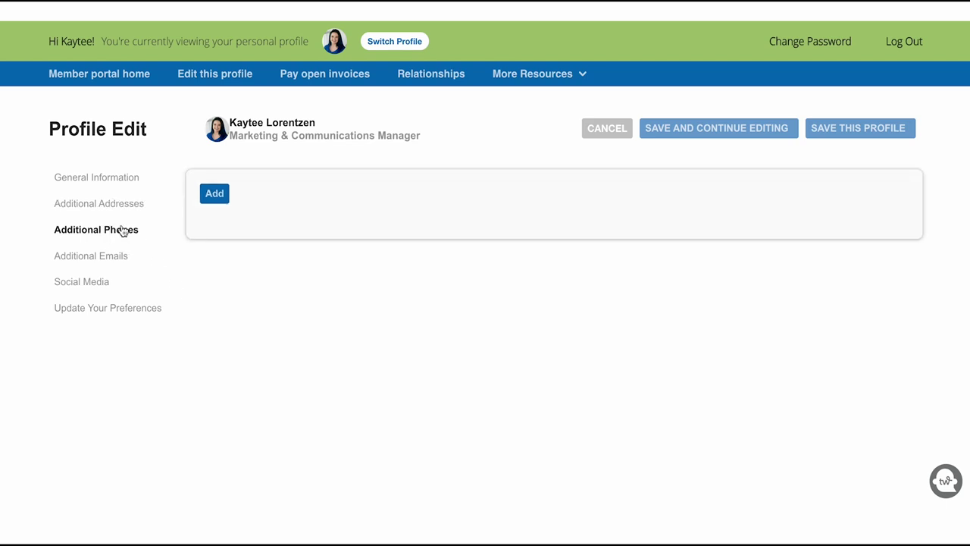
pyautogui.click(119, 257)
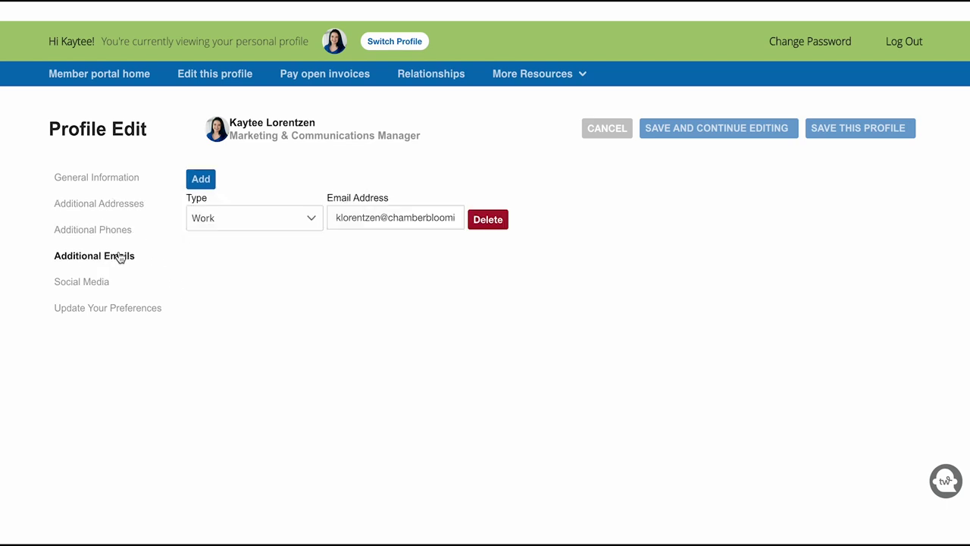
pyautogui.click(106, 285)
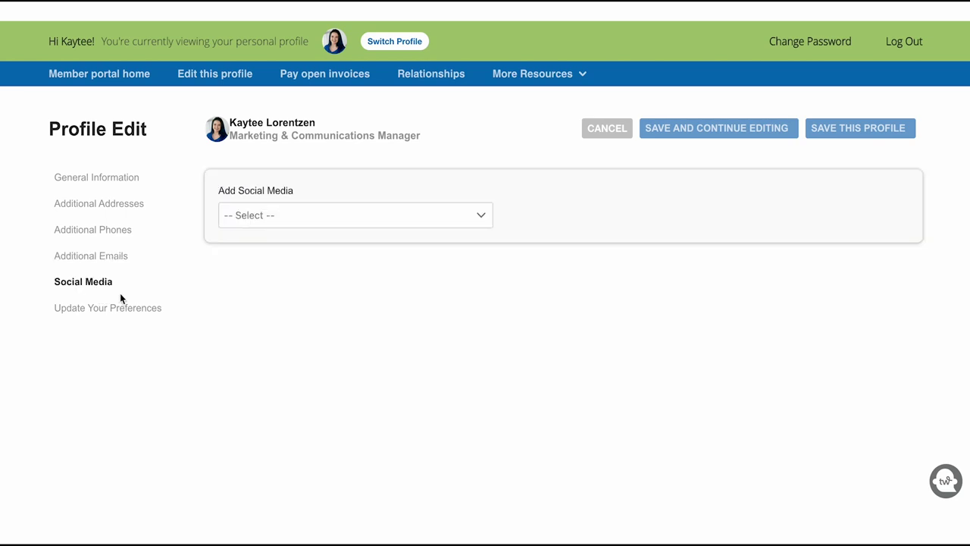
pyautogui.click(132, 311)
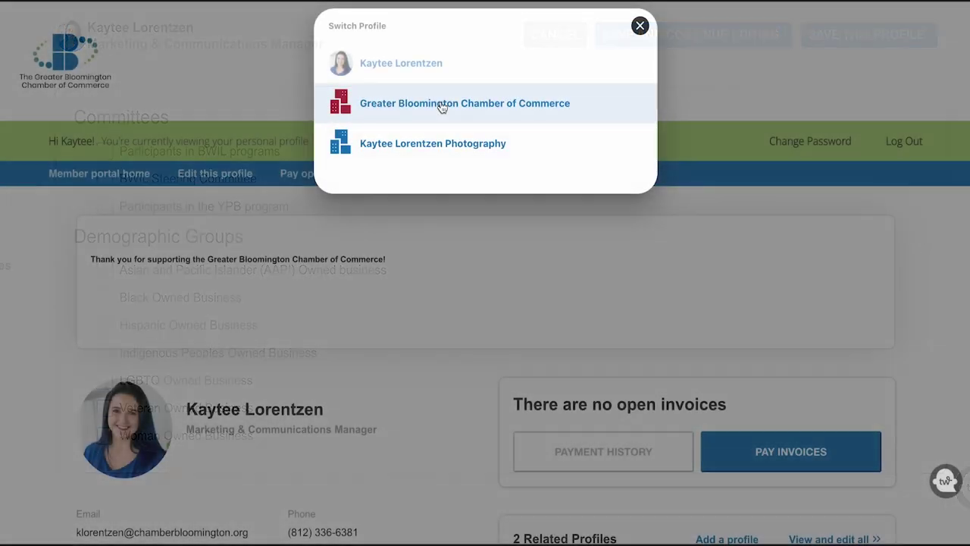
# Switch to the Greater Bloomington Chamber of Commerce profile and review its additional contact details, social media and preferences.
pyautogui.click(442, 105)
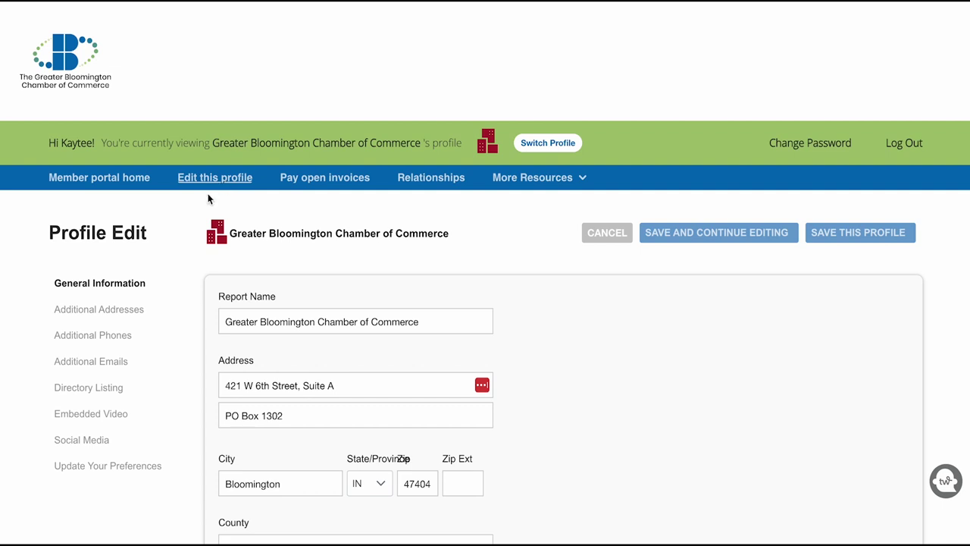
pyautogui.click(97, 315)
pyautogui.click(112, 336)
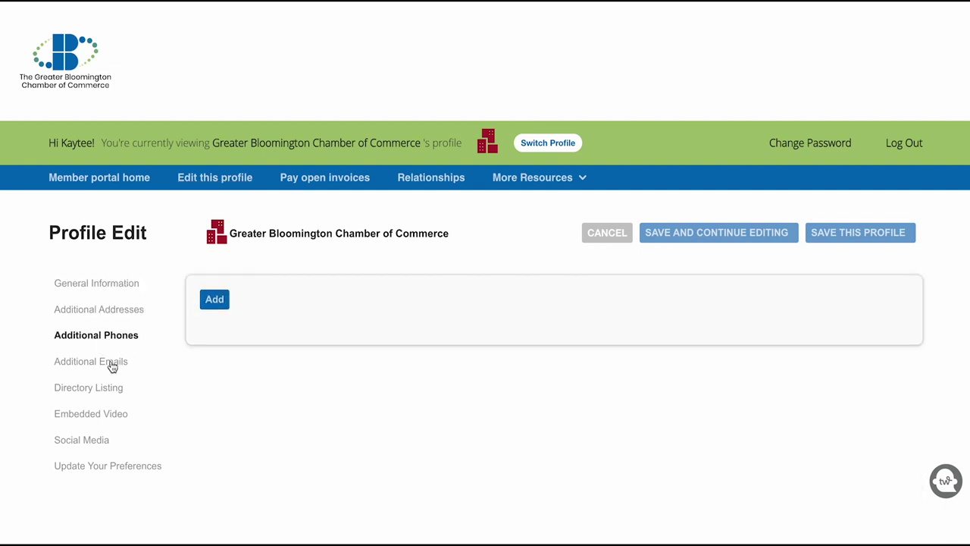
pyautogui.click(111, 364)
pyautogui.click(103, 439)
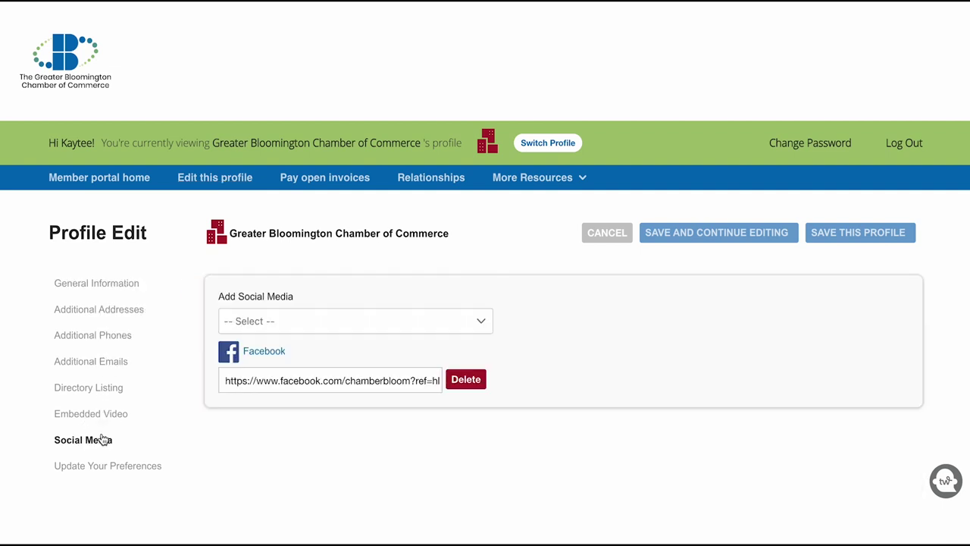
pyautogui.click(104, 467)
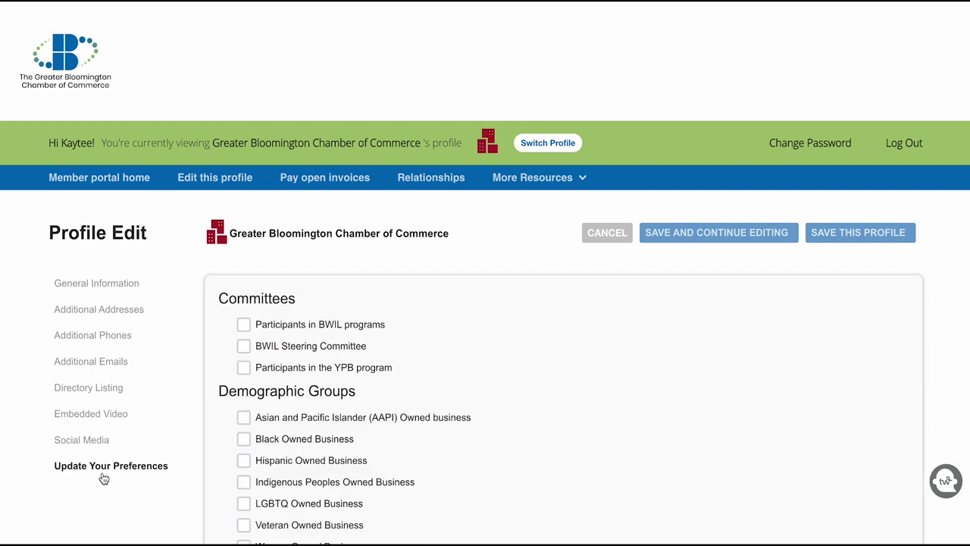
# Examine the organization's directory listing, including its keywords, short description, full description, and products and services fields.
pyautogui.scroll(-2, 104, 479)
pyautogui.click(93, 279)
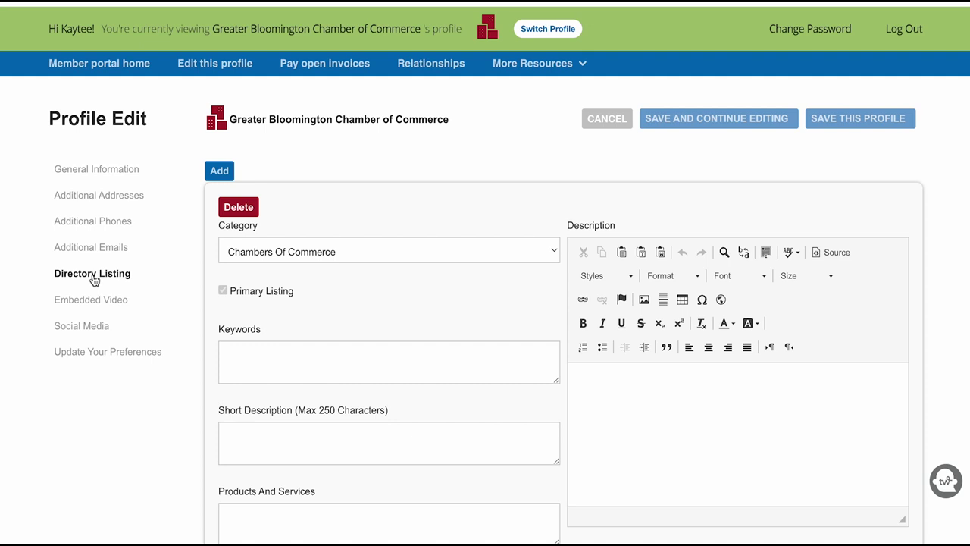
pyautogui.click(363, 360)
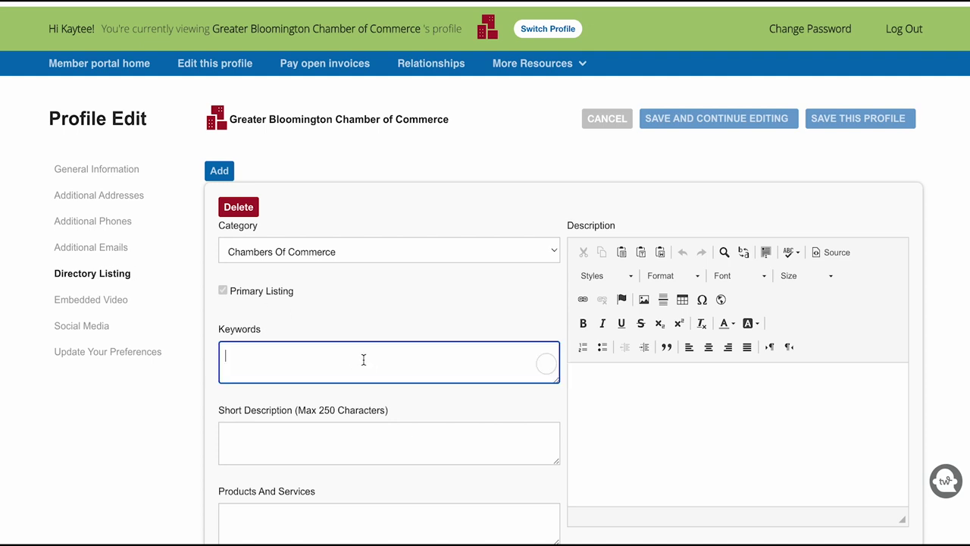
pyautogui.click(368, 427)
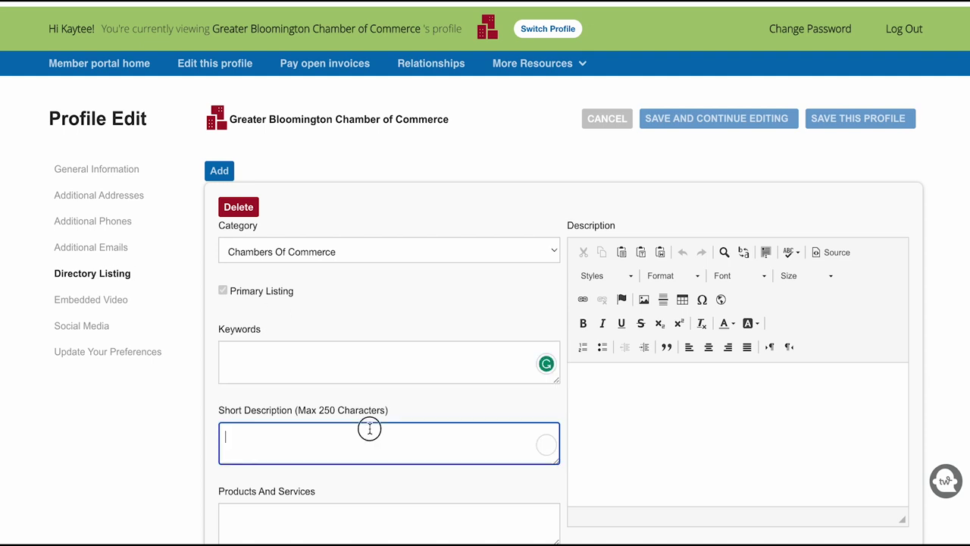
pyautogui.click(573, 429)
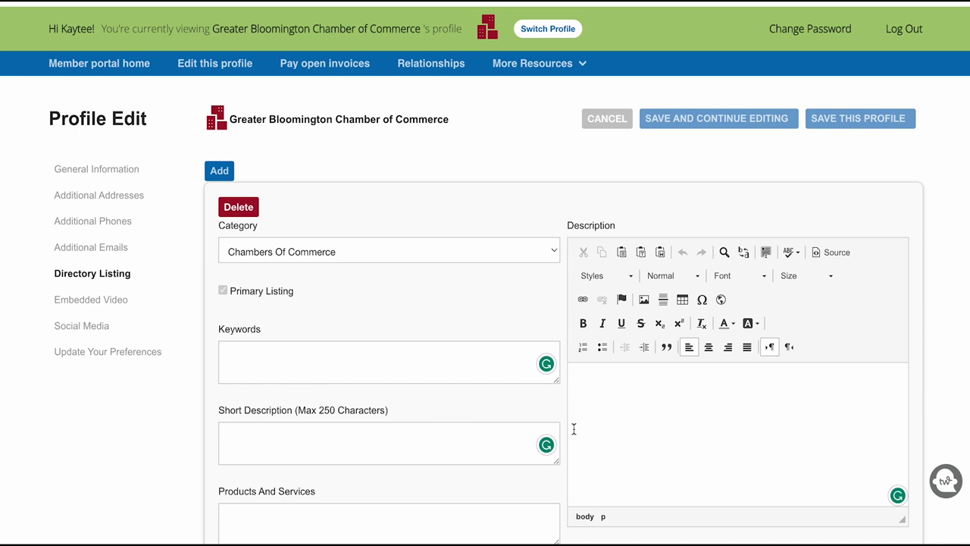
pyautogui.scroll(-2, 573, 424)
pyautogui.click(420, 430)
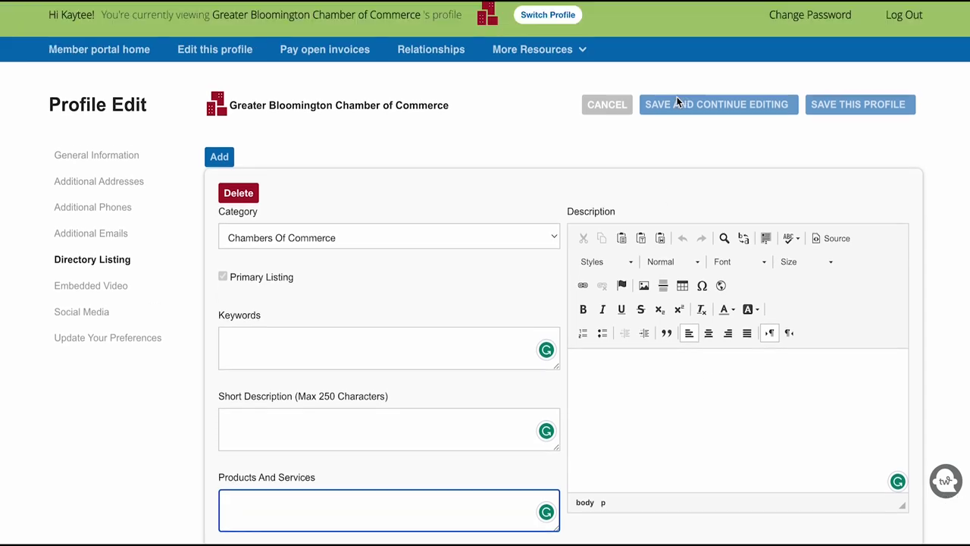
pyautogui.scroll(2, 676, 97)
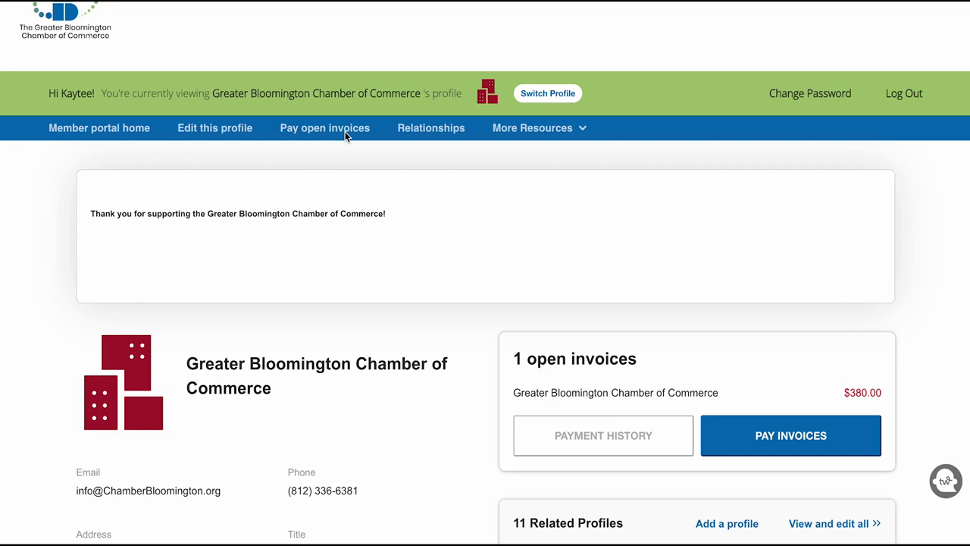
# Select the Membership Dues invoice among the organization's open invoices and proceed to pay it.
pyautogui.click(334, 135)
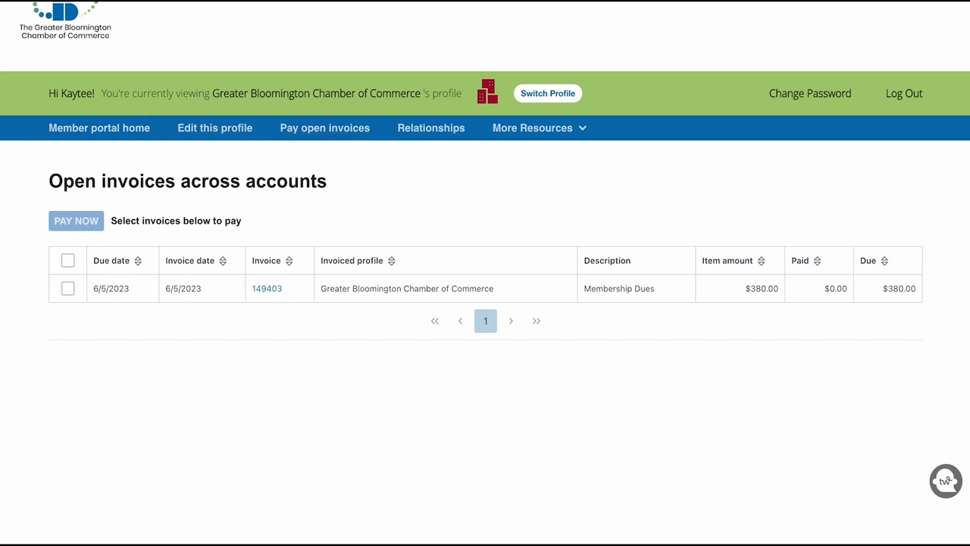
pyautogui.click(67, 288)
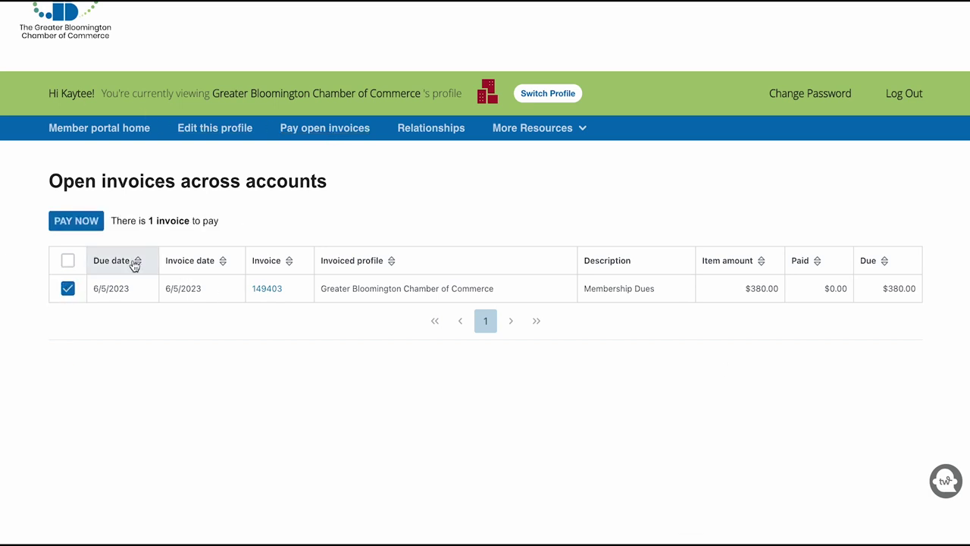
pyautogui.click(76, 221)
pyautogui.click(795, 494)
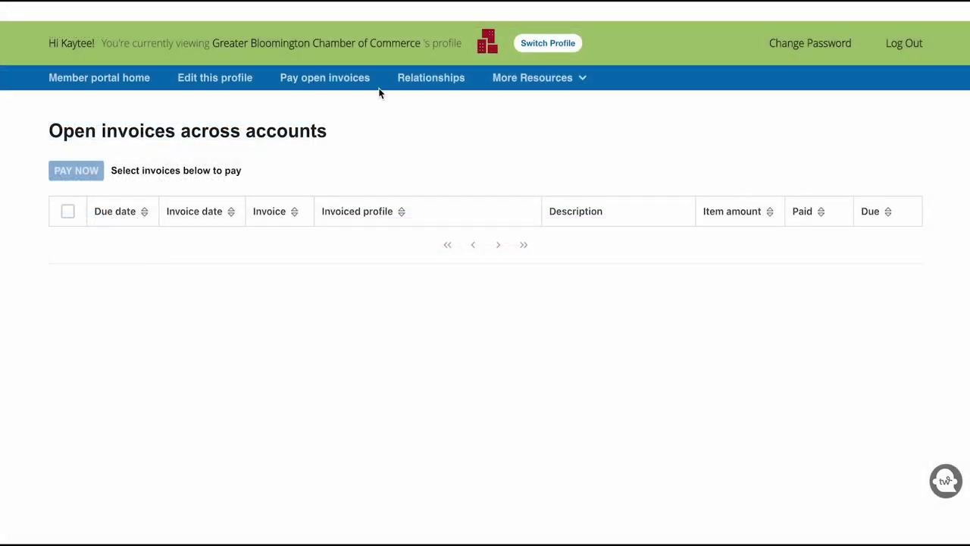
# Open the Marketing & Communications Manager's related profile for editing, then save and close it.
pyautogui.click(444, 78)
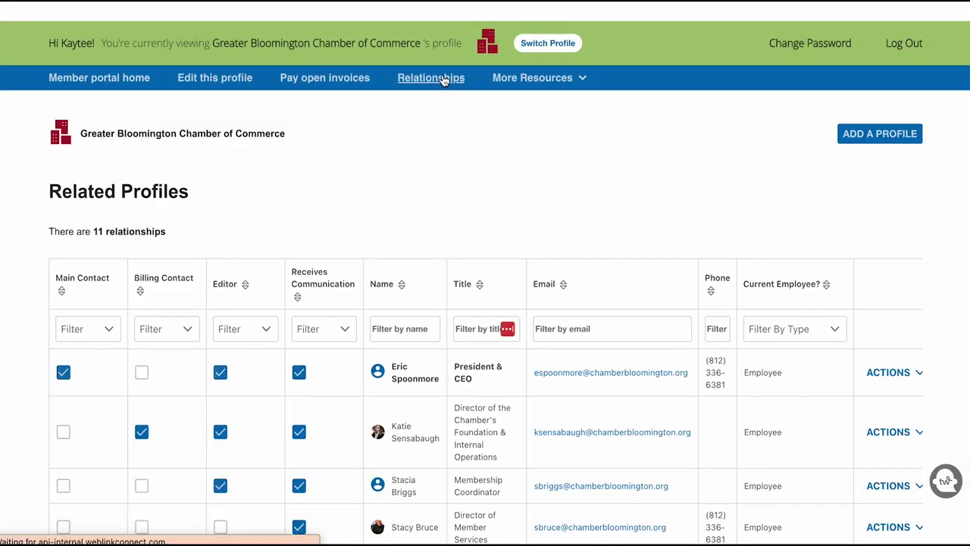
pyautogui.scroll(-4, 371, 226)
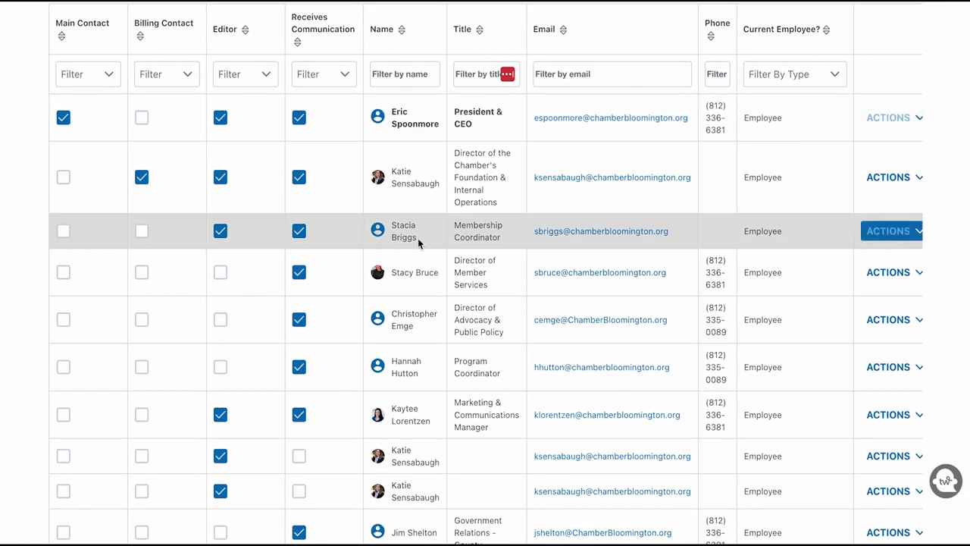
pyautogui.click(894, 417)
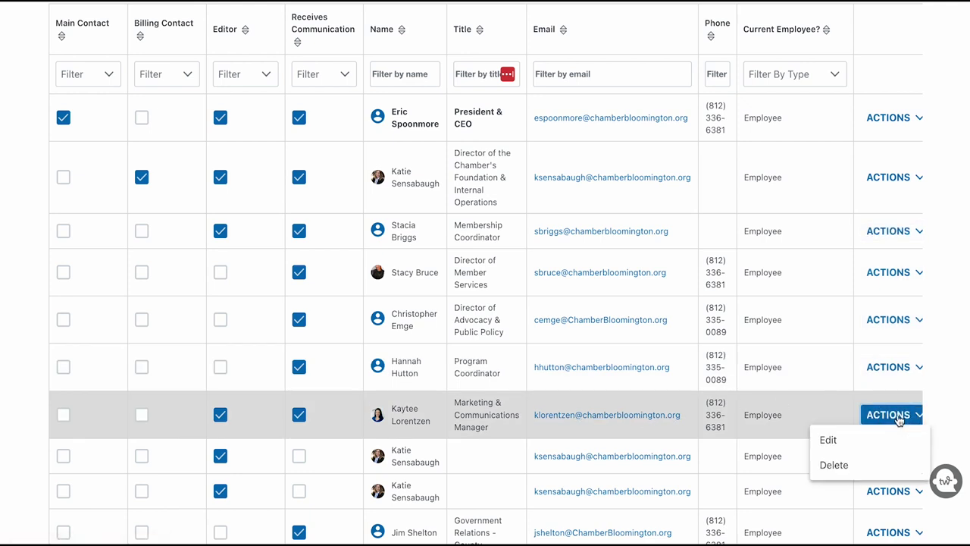
pyautogui.click(895, 439)
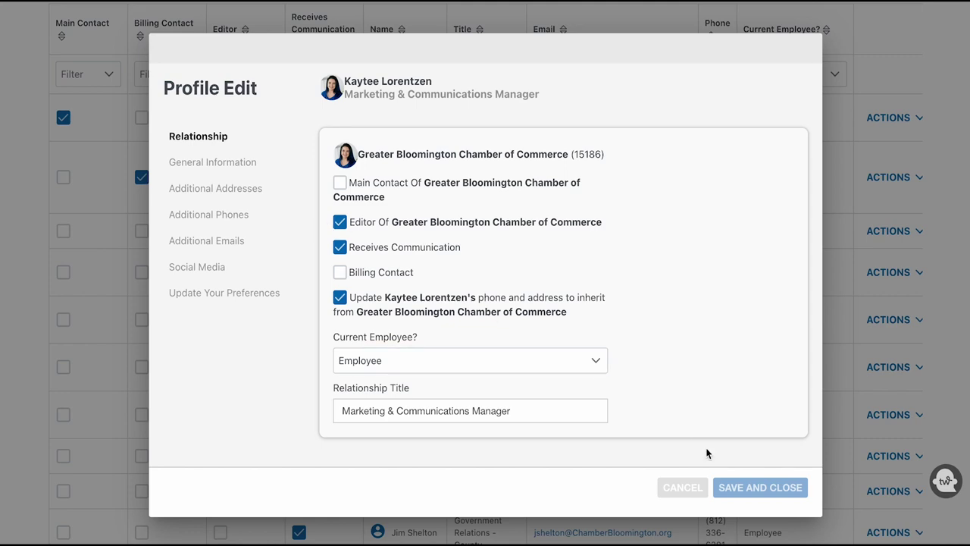
pyautogui.click(753, 486)
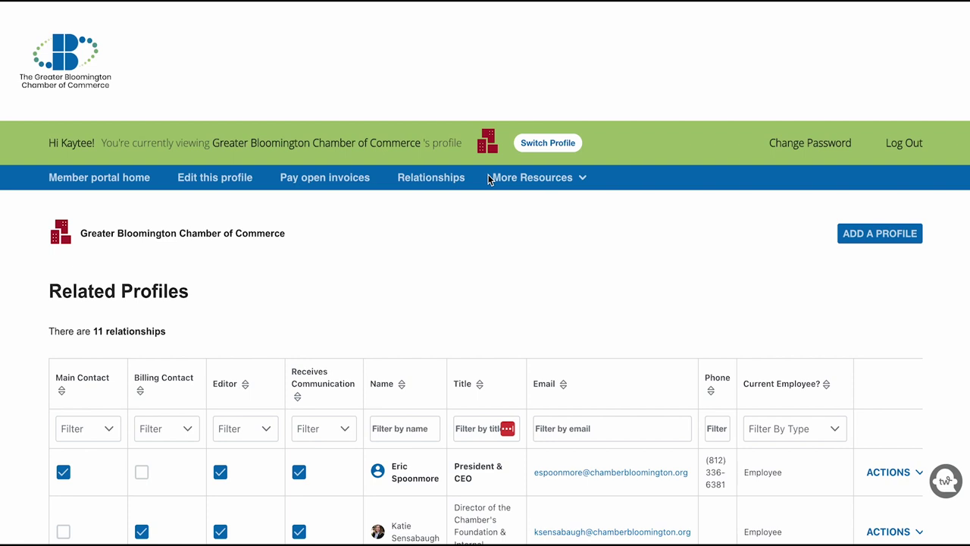
# Show the additional member resources available in the portal.
pyautogui.click(513, 182)
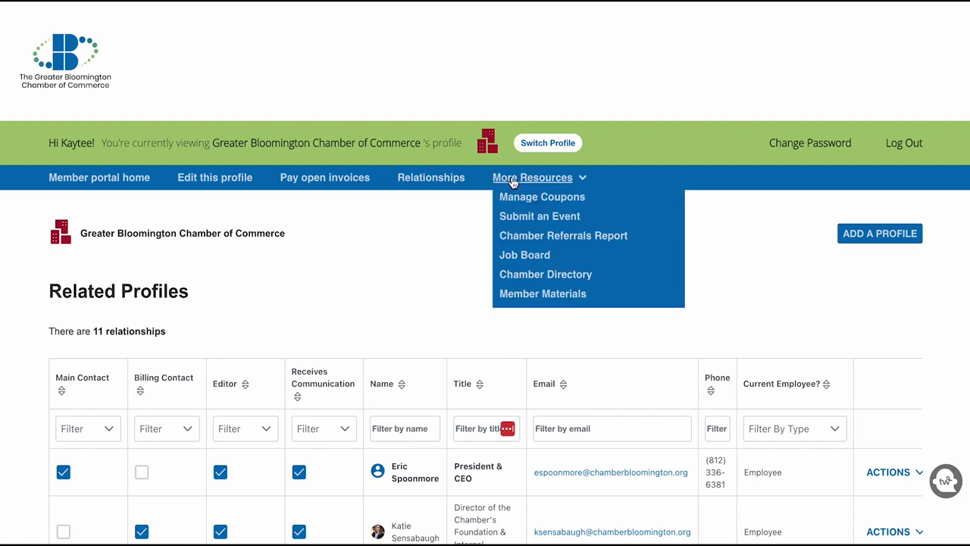